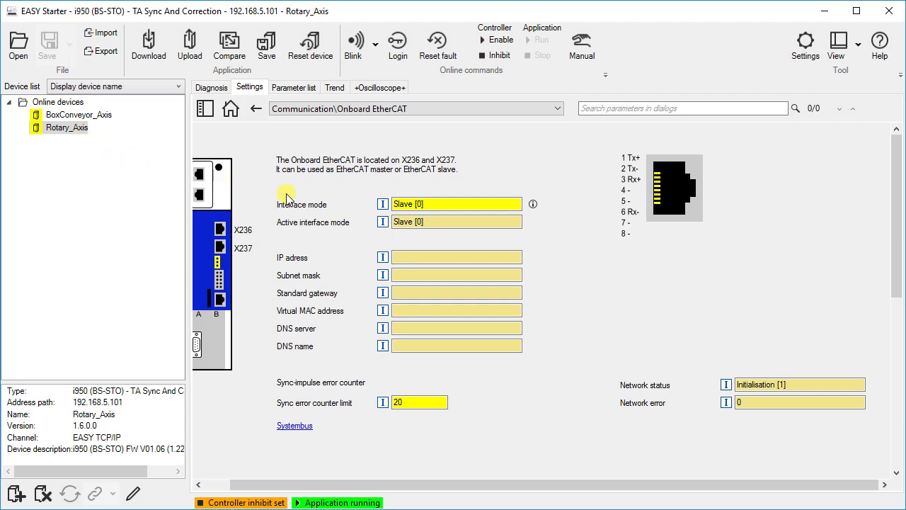
Set Rotary_Axis's onboard EtherCAT interface mode to Master [1] and save the parameter set.
click(520, 204)
click(518, 204)
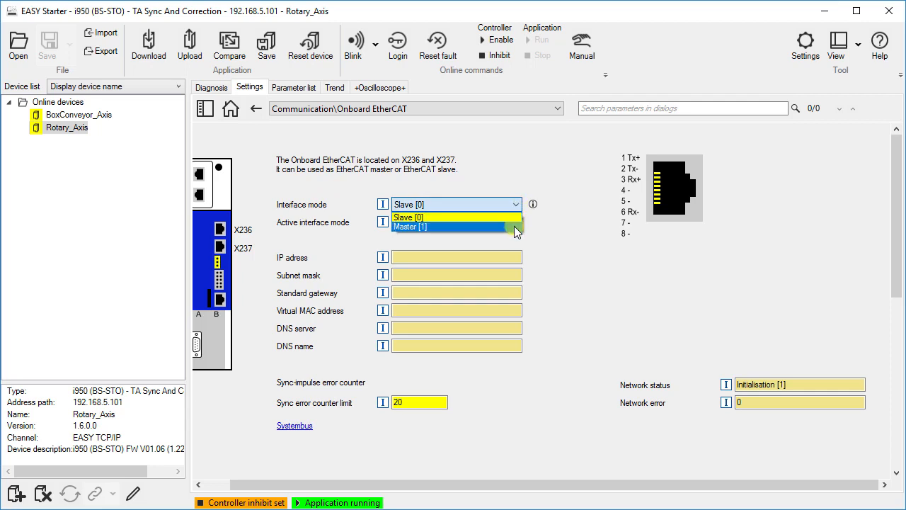
click(514, 226)
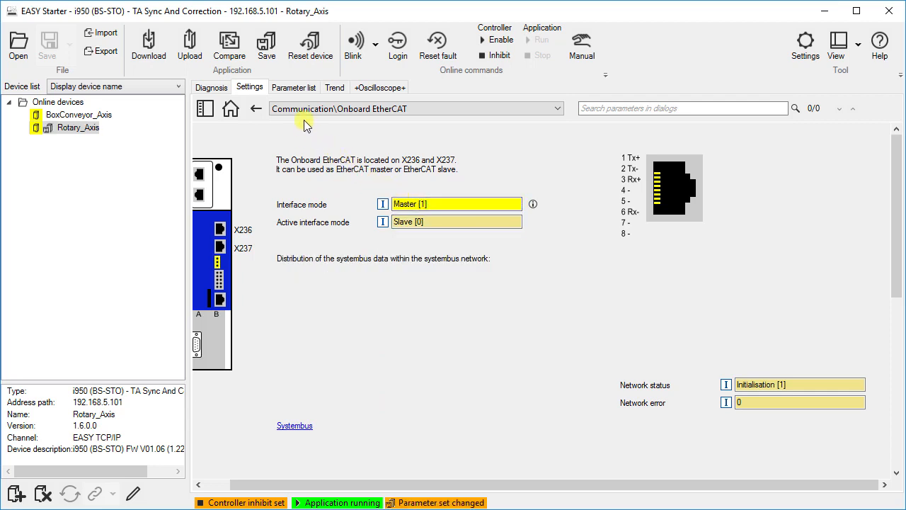
click(273, 55)
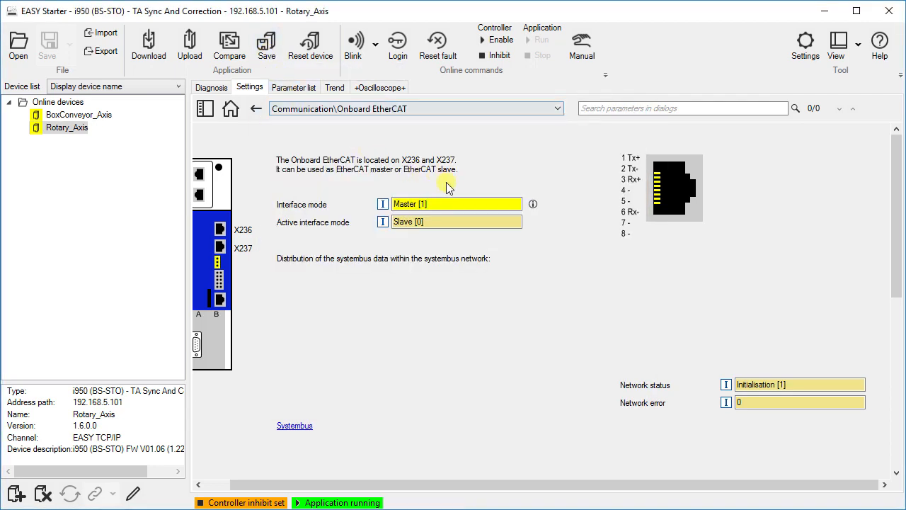
mouse_move(534, 204)
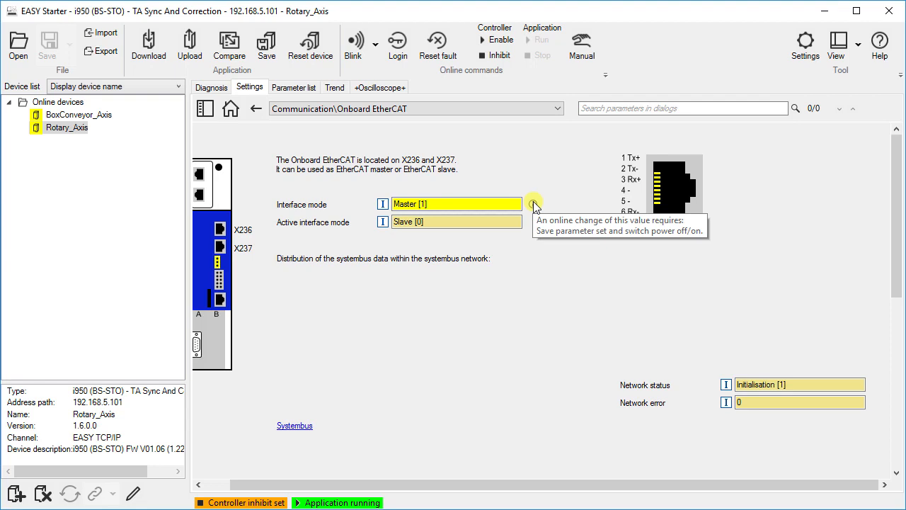
Restart the device by setting the Device commands: Restart Device parameter to On / start [1].
click(291, 88)
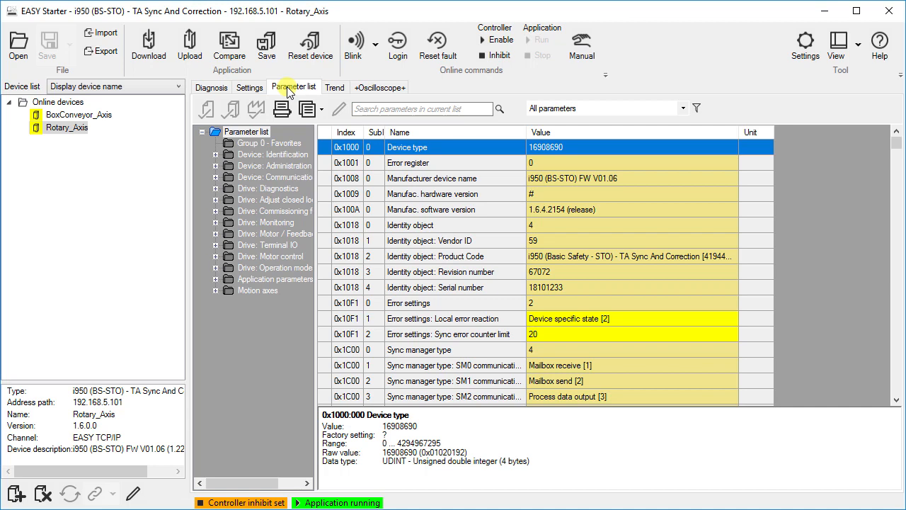
double_click(290, 167)
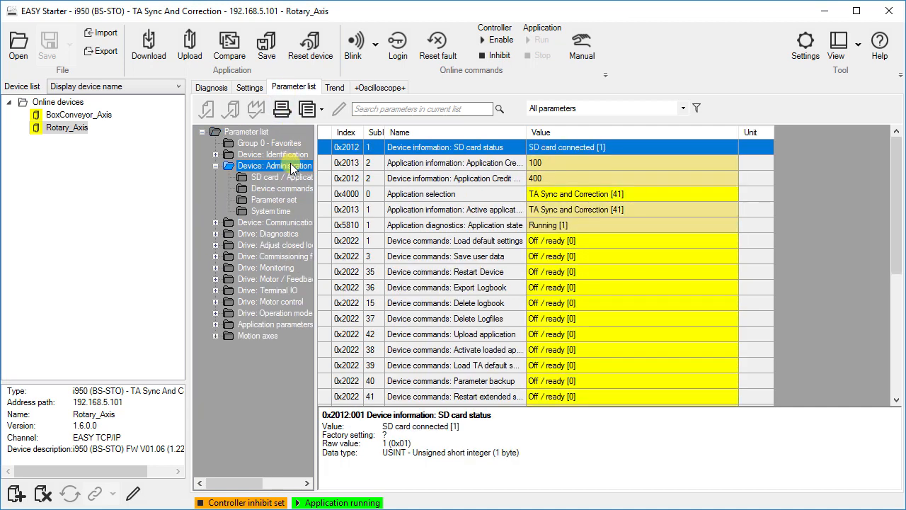
click(416, 272)
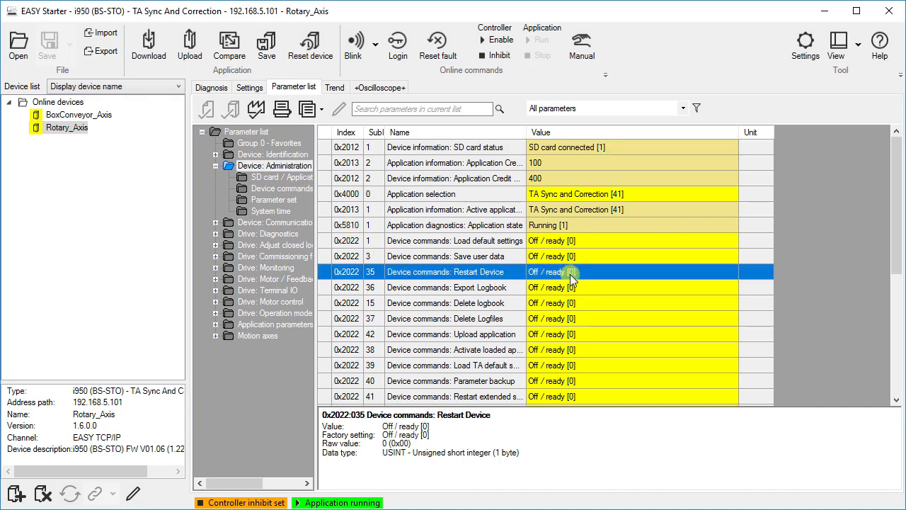
click(725, 270)
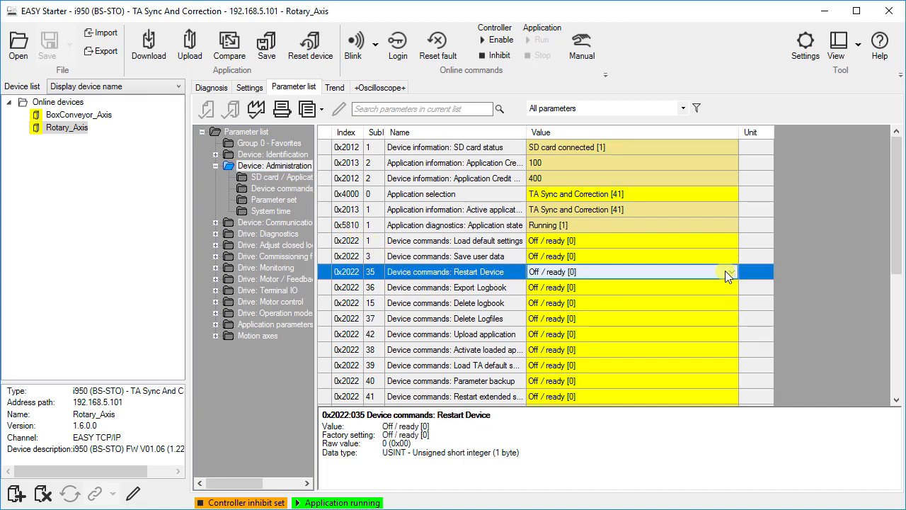
click(725, 271)
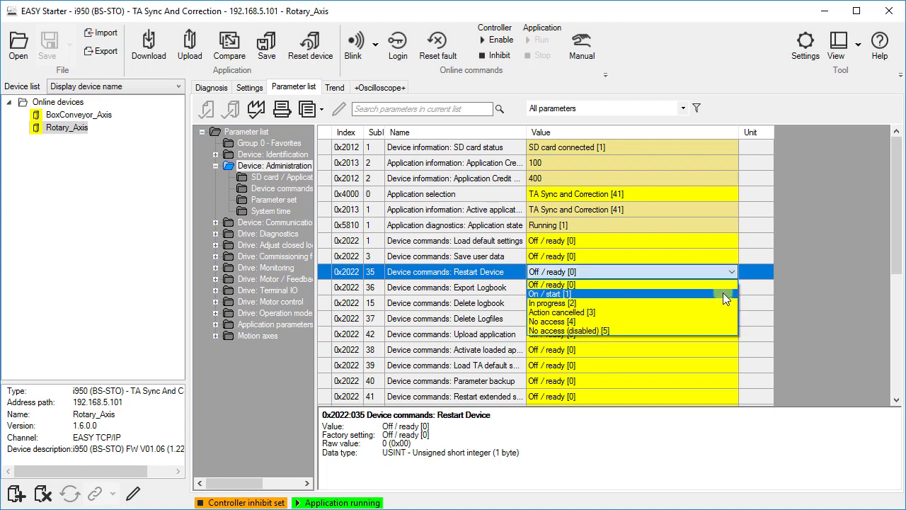
click(723, 294)
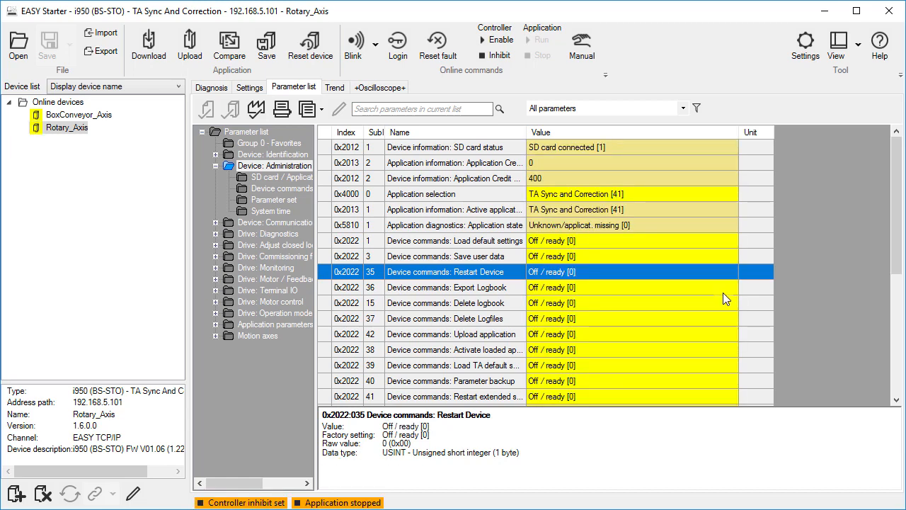
Restart the onboard EtherCAT master from the Onboard EtherCAT settings page.
click(253, 89)
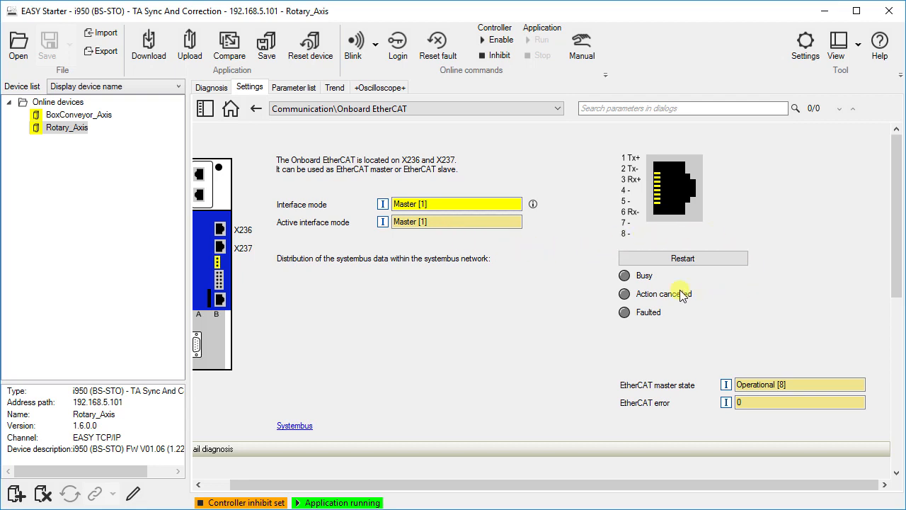
click(639, 261)
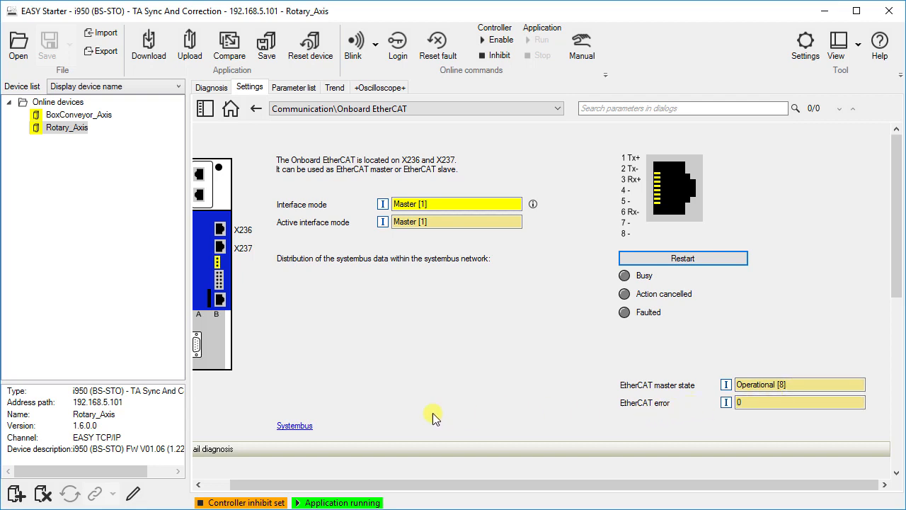
Review the Systembus page and its matrix sources for cycle length, torque and timestamp.
click(305, 425)
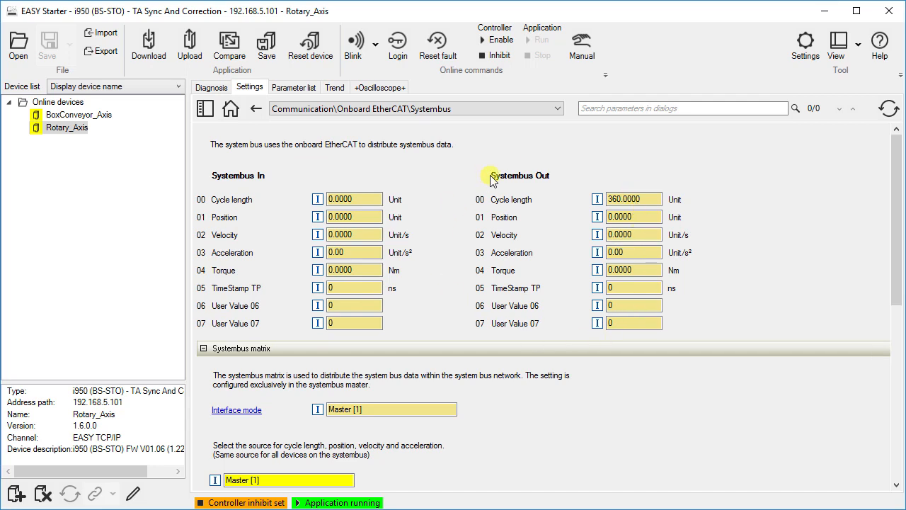
scroll(488, 177, down, 4)
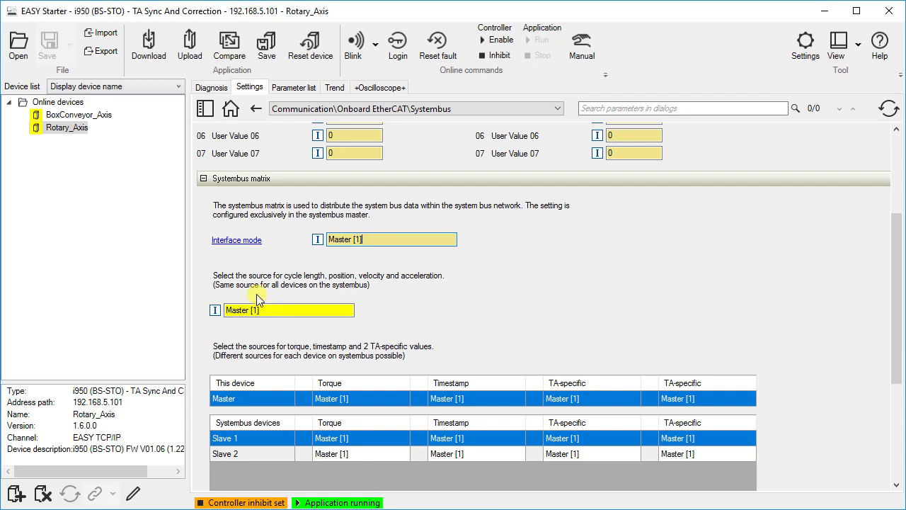
click(350, 311)
click(350, 312)
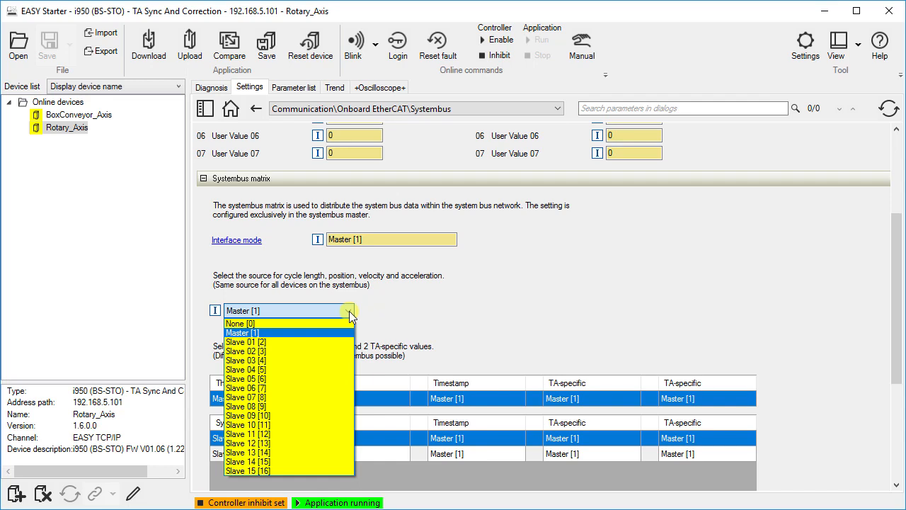
click(350, 312)
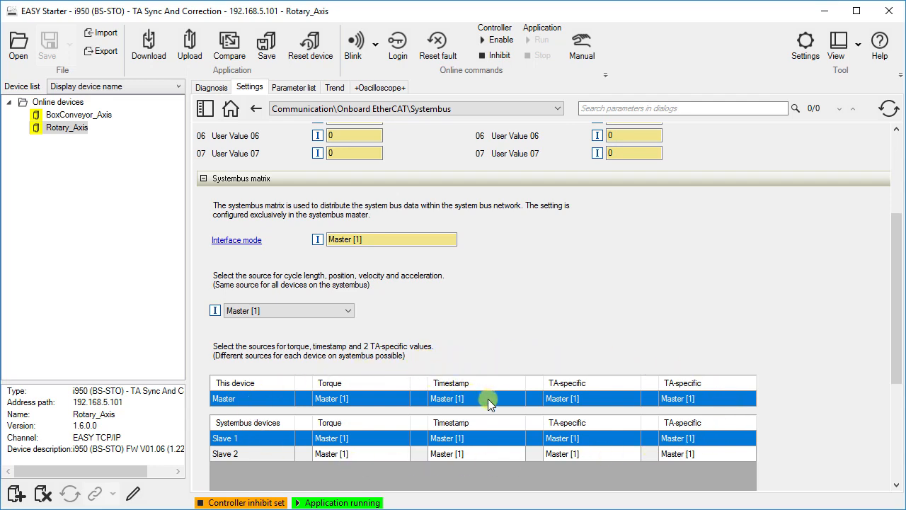
click(516, 398)
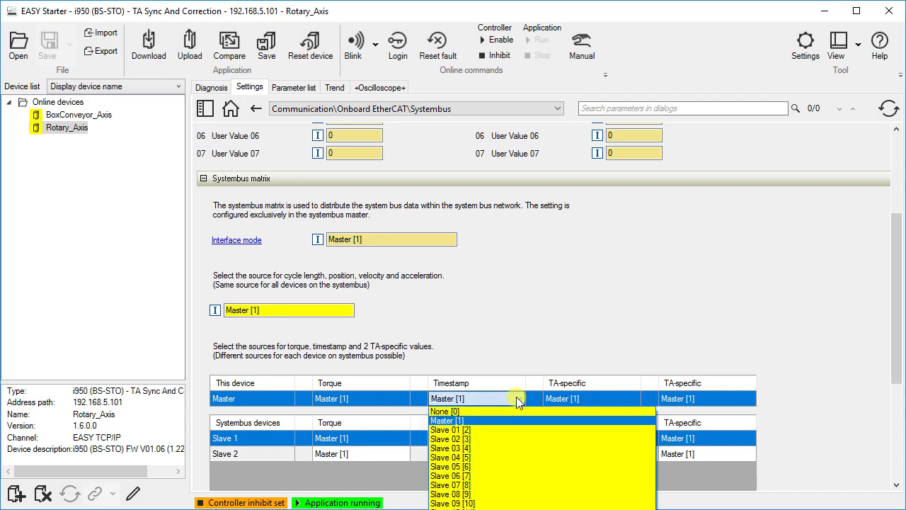
click(515, 398)
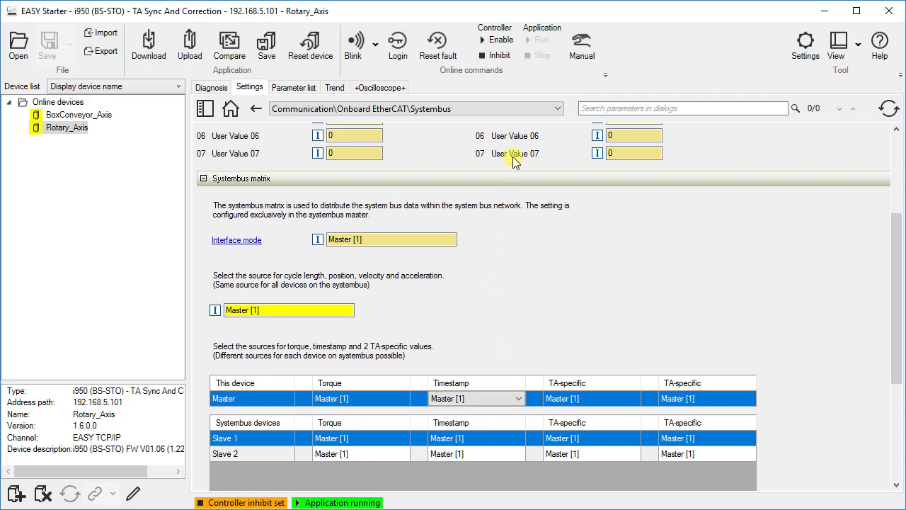
On the TA Sync and Correction page, set the Master value source to Virtual Master [2].
click(559, 109)
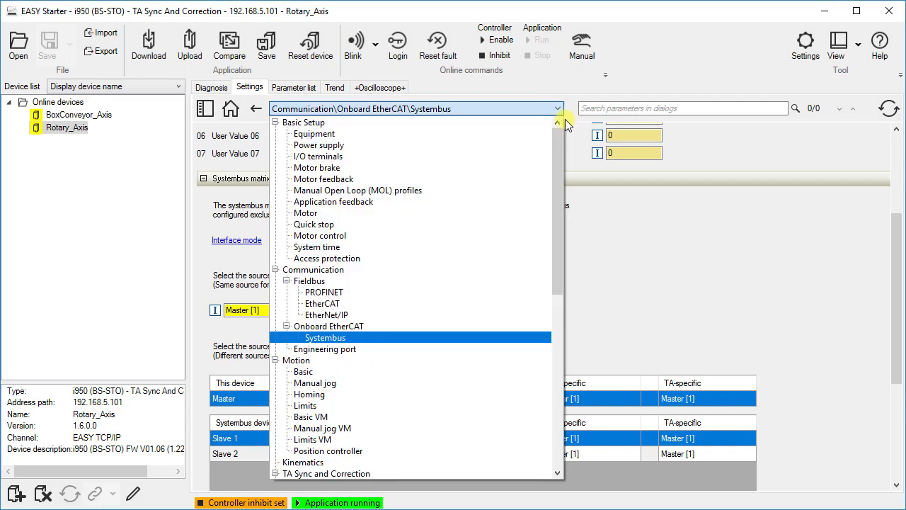
click(511, 473)
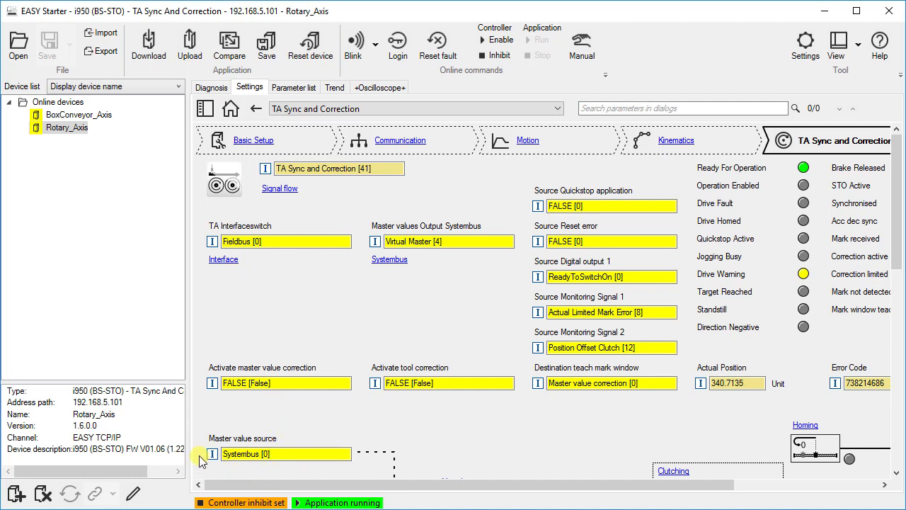
click(344, 454)
click(345, 454)
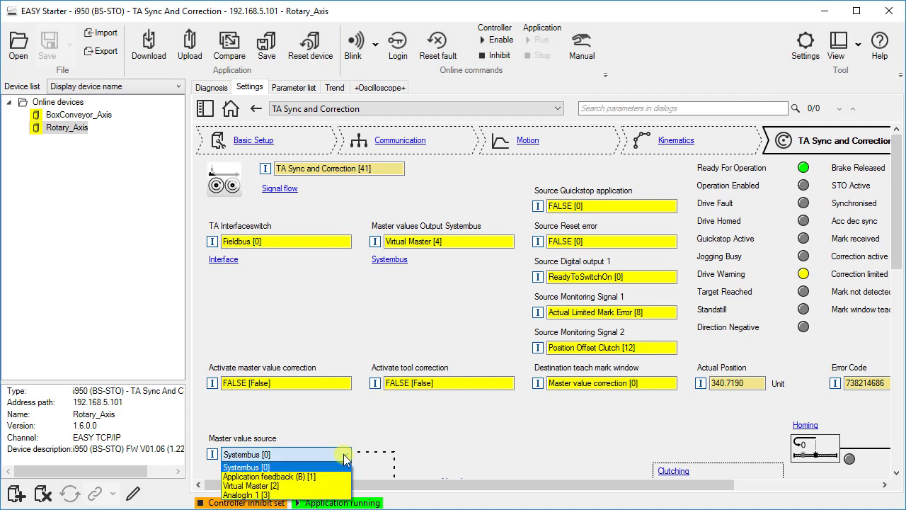
click(334, 485)
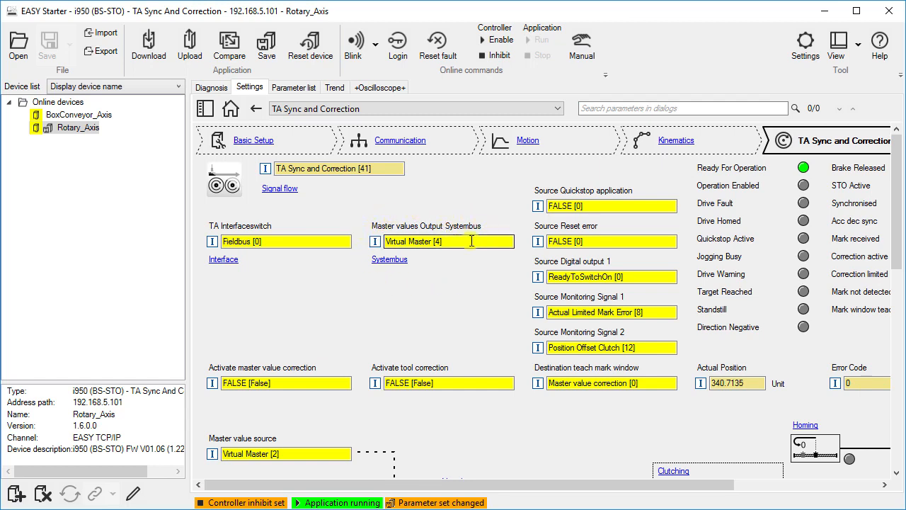
click(507, 243)
click(507, 244)
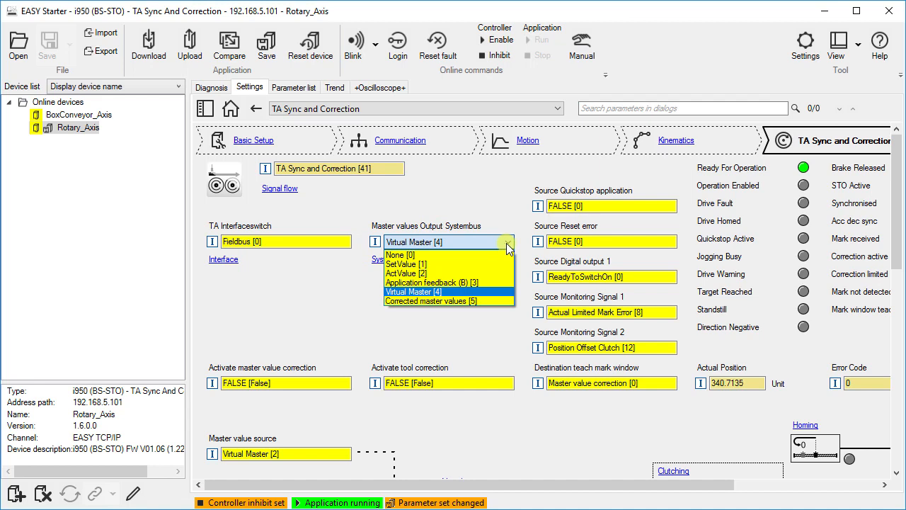
click(519, 251)
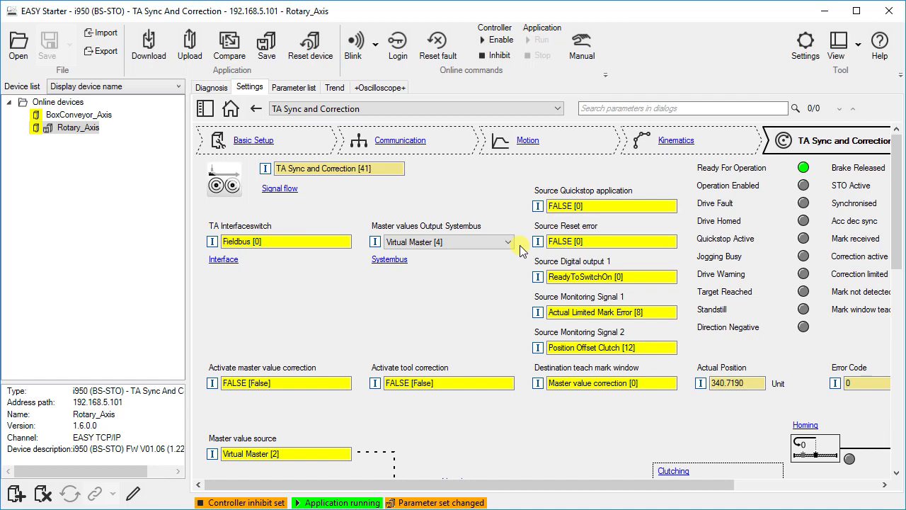
Select BoxConveyor_Axis and set its Master values Output Systembus to None [0] on the TA Sync and Correction page.
click(558, 110)
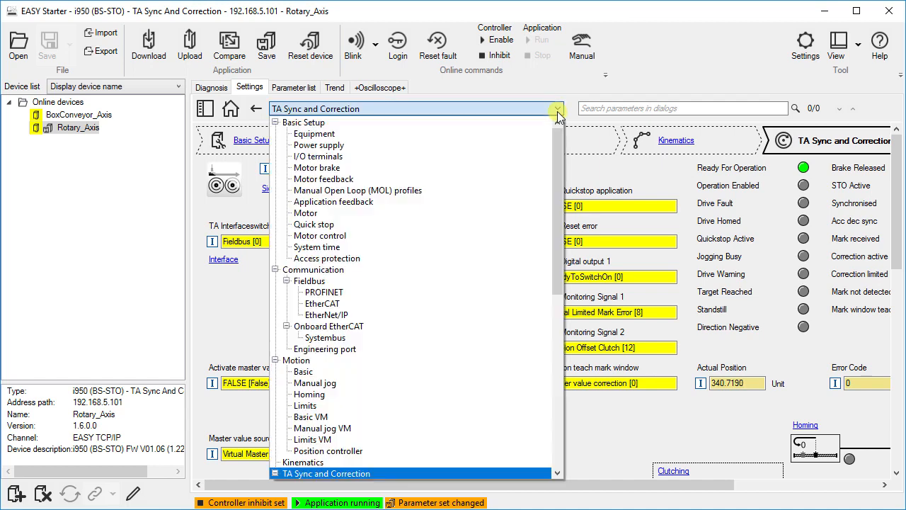
click(470, 337)
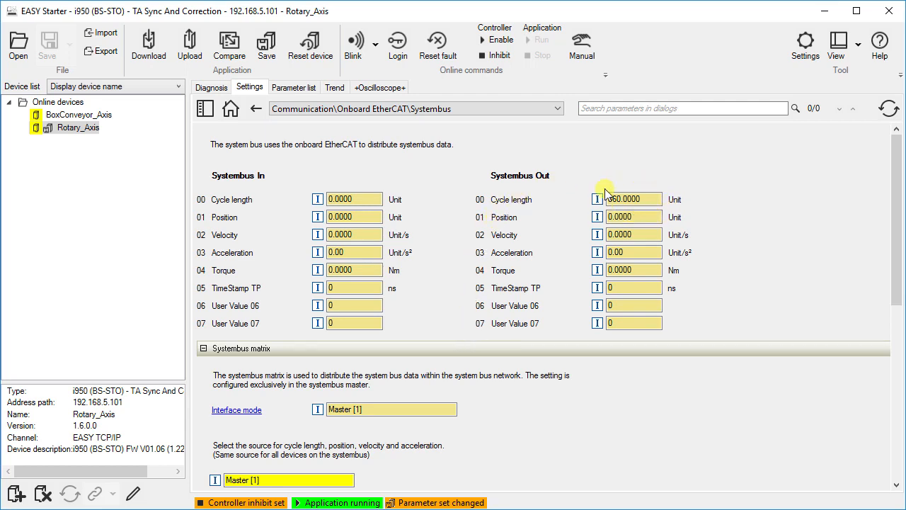
click(653, 201)
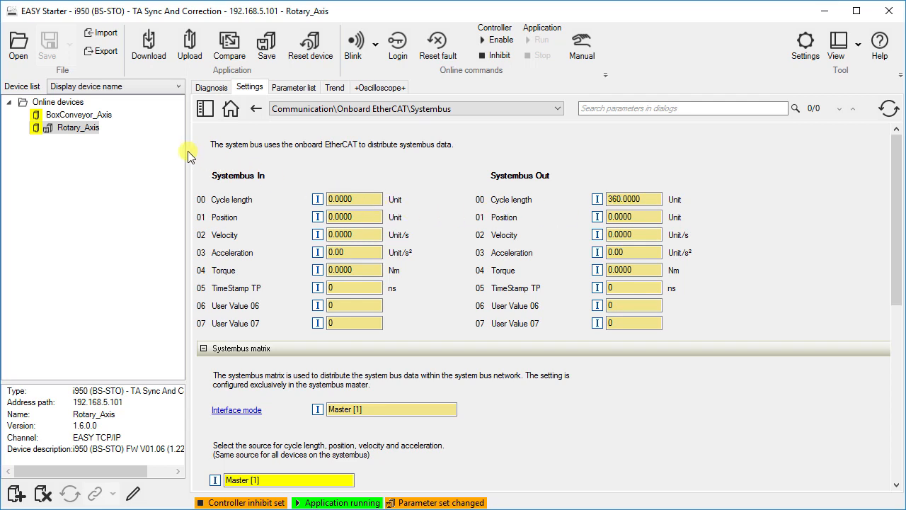
click(94, 117)
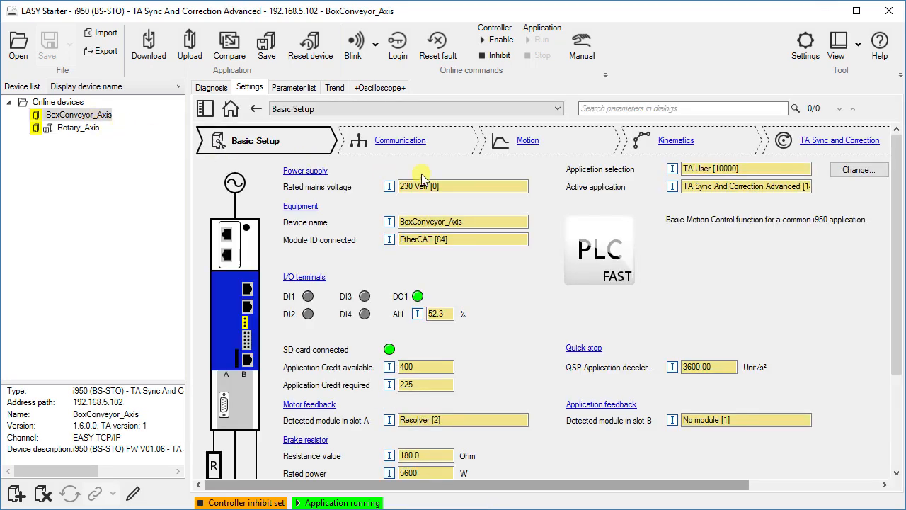
click(815, 144)
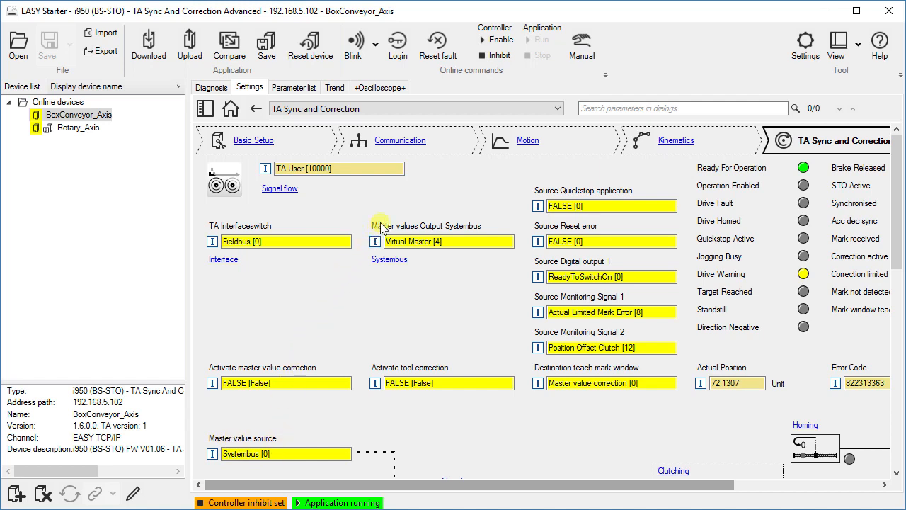
click(507, 243)
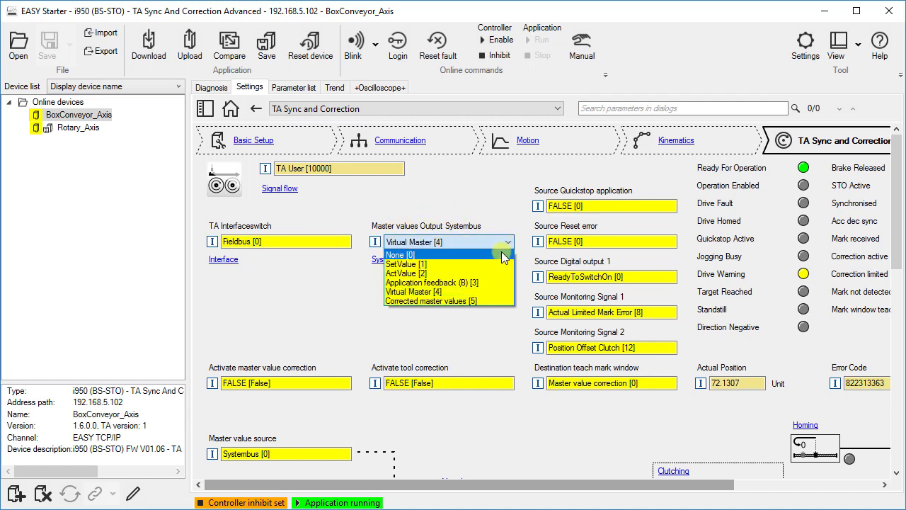
click(500, 256)
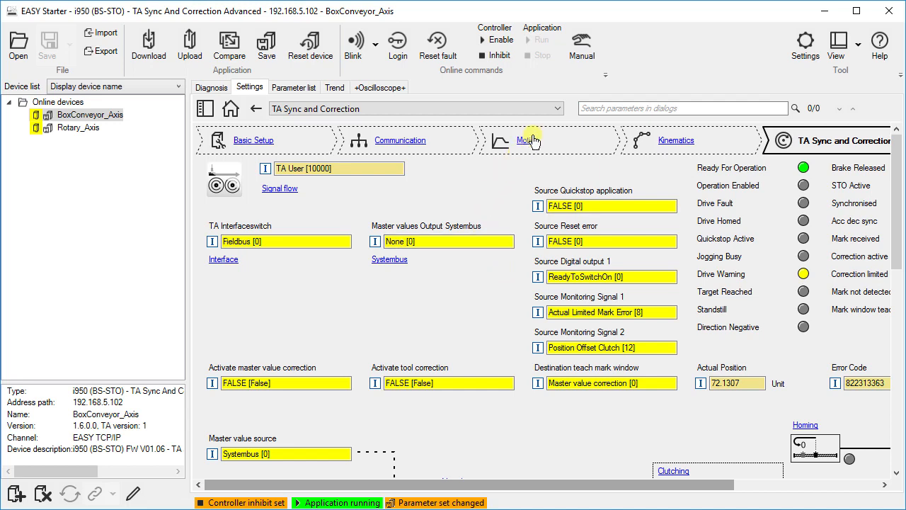
Save the parameter sets of all online devices.
click(559, 110)
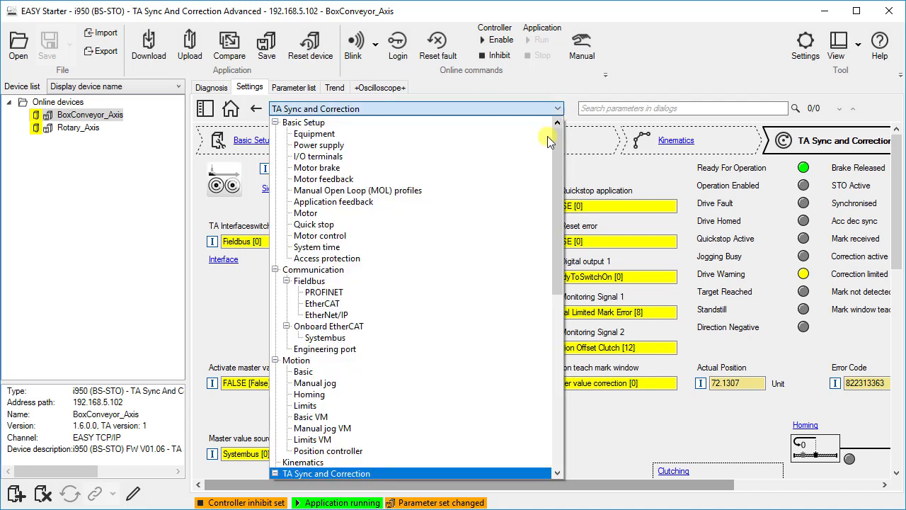
click(445, 335)
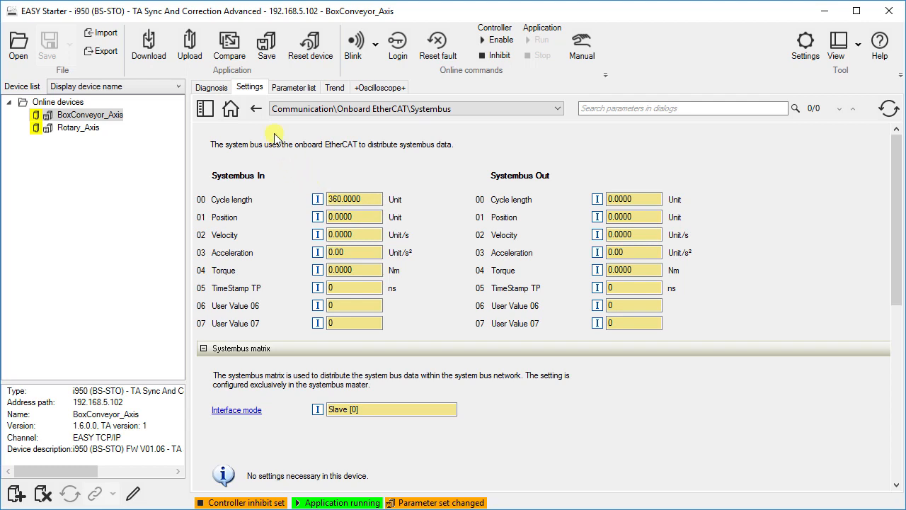
click(257, 110)
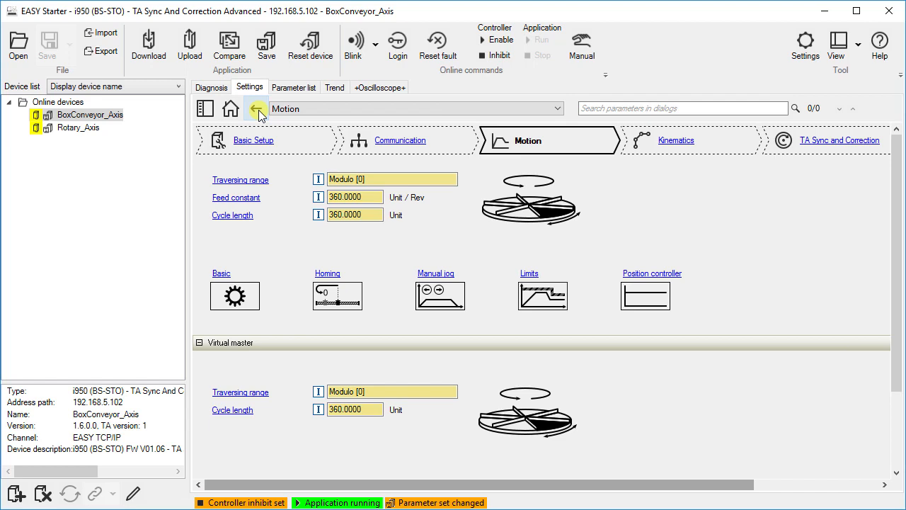
click(375, 214)
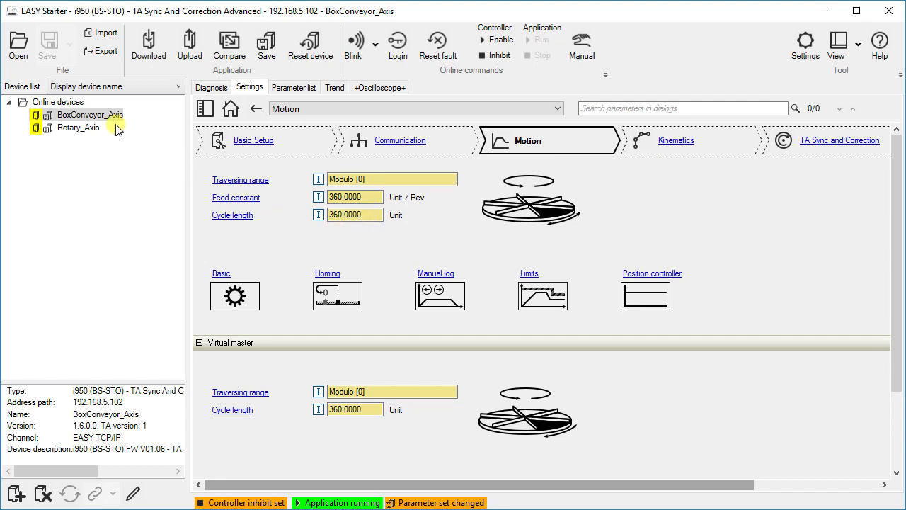
click(81, 104)
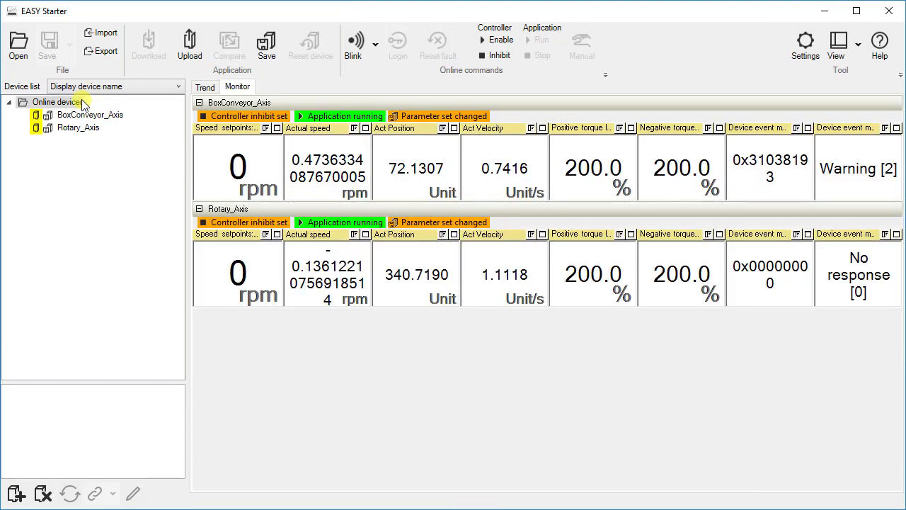
click(268, 54)
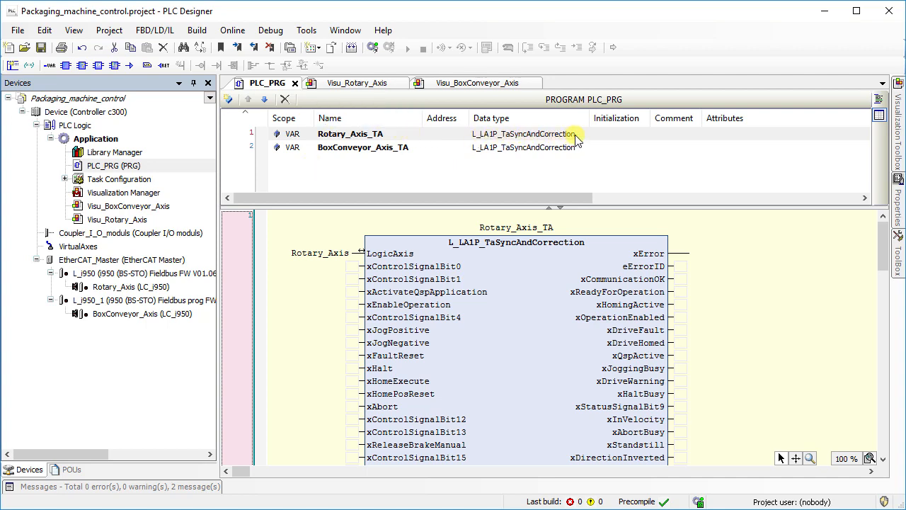
Review the PLC_PRG function blocks, the device tree and the Rotary_Axis and BoxConveyor_Axis visualizations.
click(549, 207)
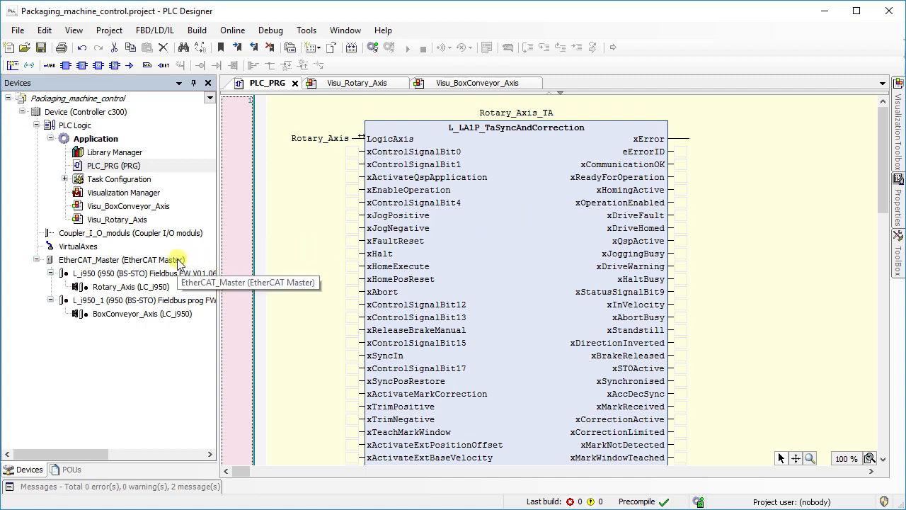
click(71, 274)
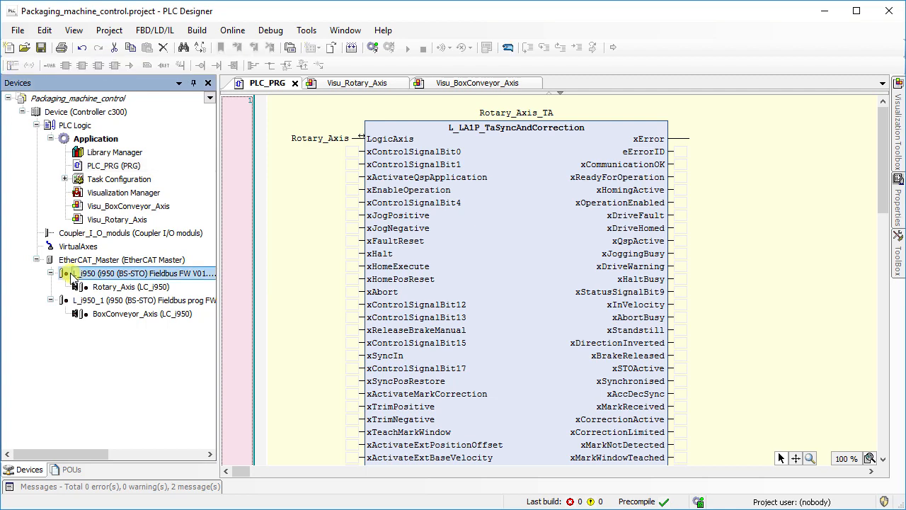
click(69, 302)
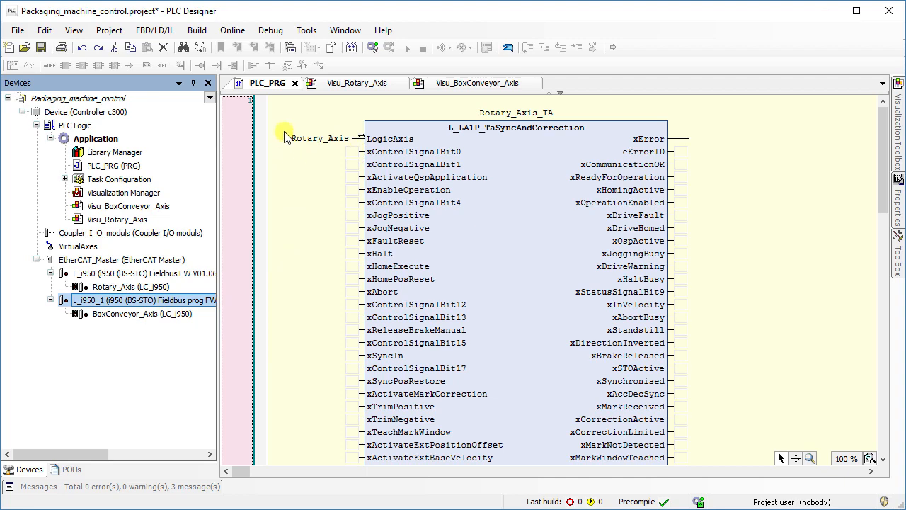
scroll(340, 158, down, 10)
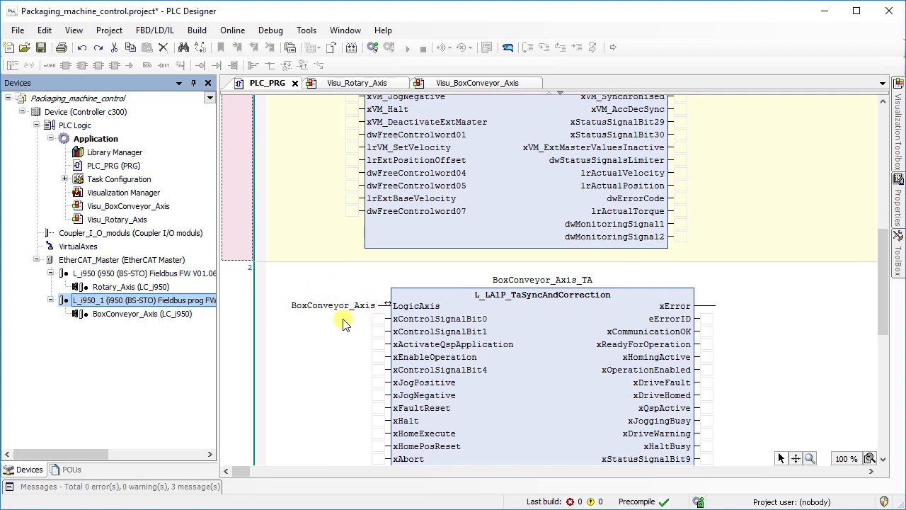
click(347, 86)
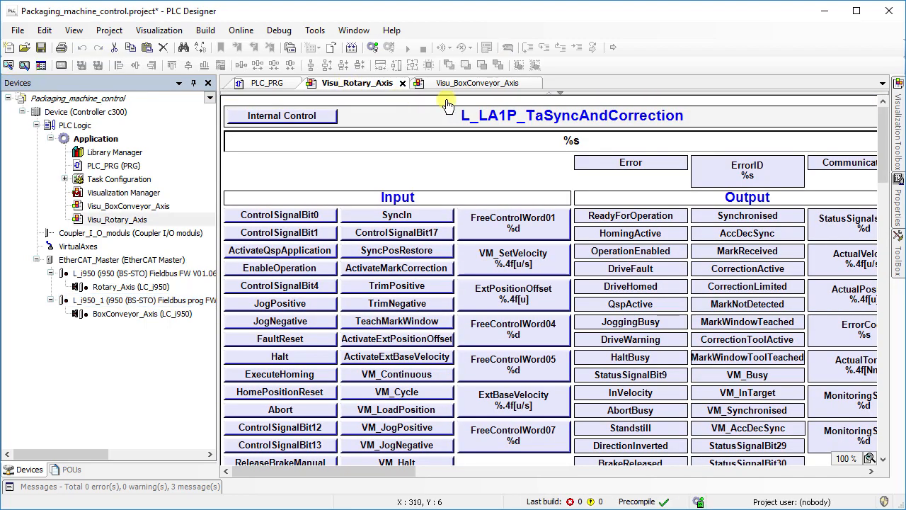
click(469, 84)
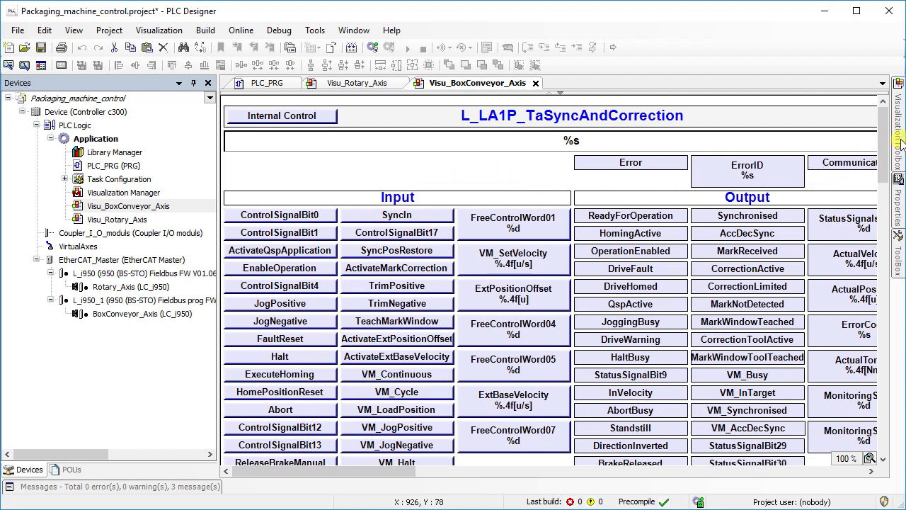
mouse_move(900, 144)
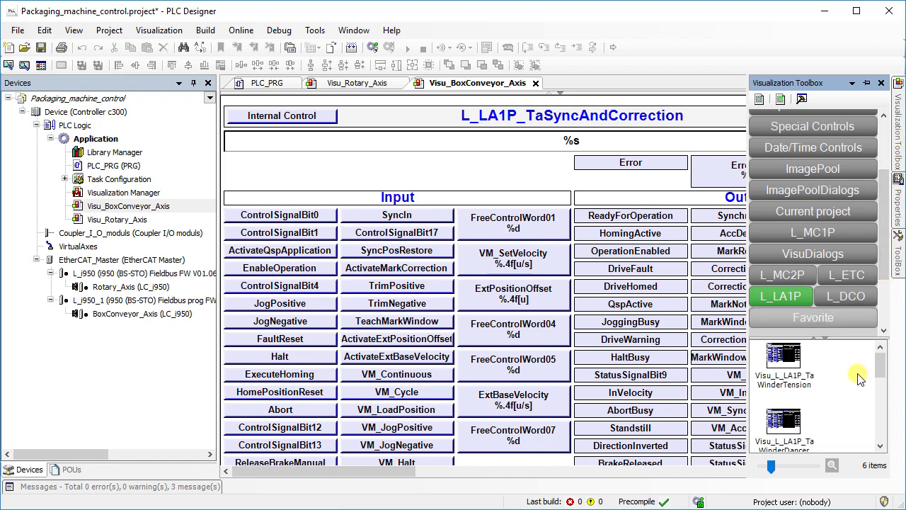
scroll(852, 394, down, 4)
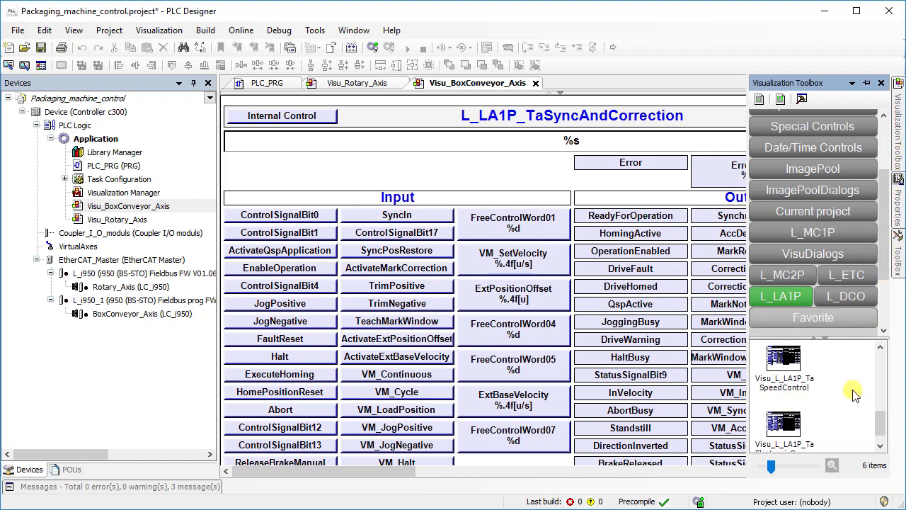
scroll(853, 394, up, 2)
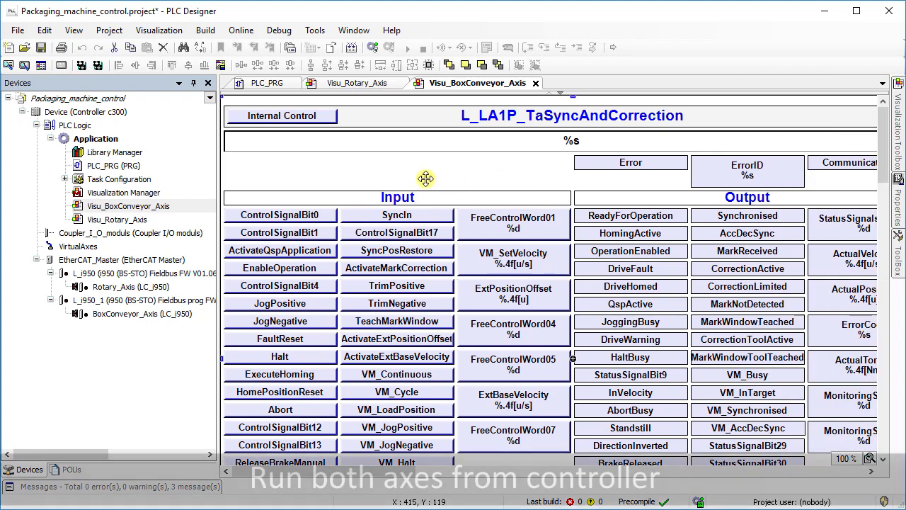
Go online and enable internal control and operation on the BoxConveyor_Axis visualization.
click(375, 51)
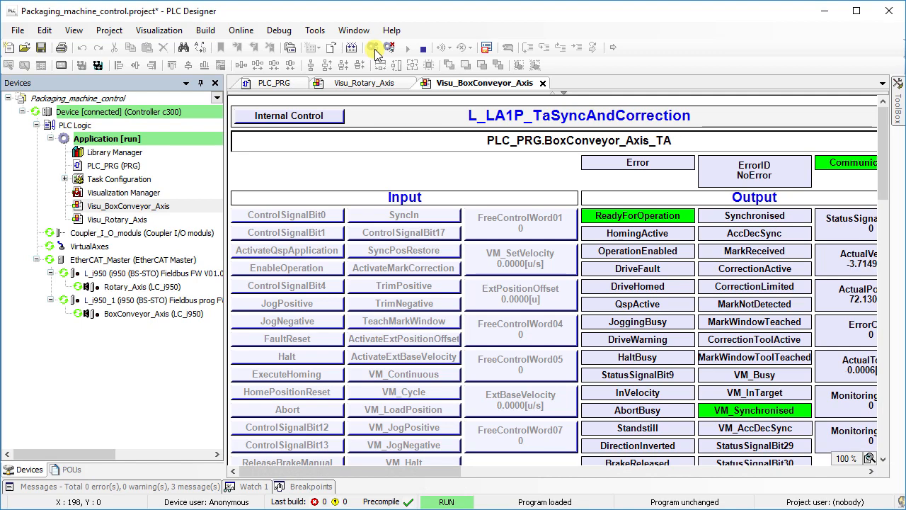
click(327, 120)
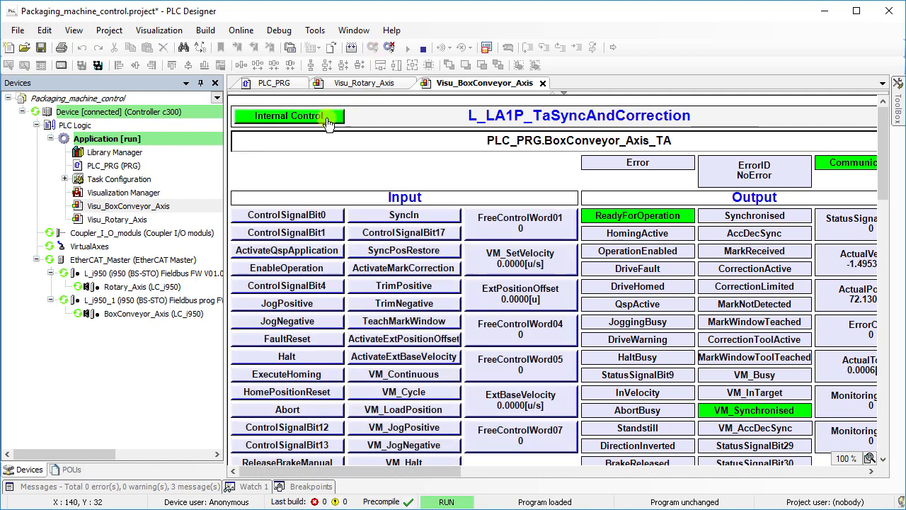
click(320, 271)
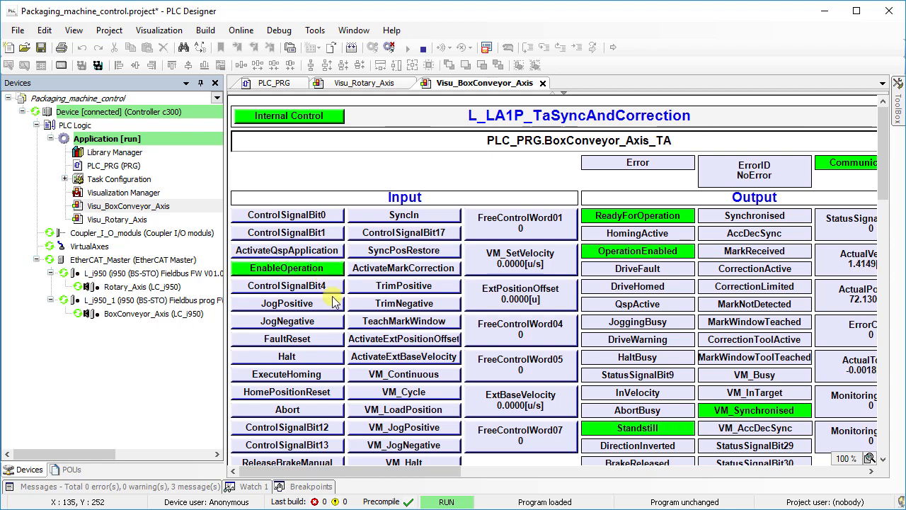
Execute homing and activate SyncIn for BoxConveyor_Axis on its visualization.
click(318, 375)
click(319, 375)
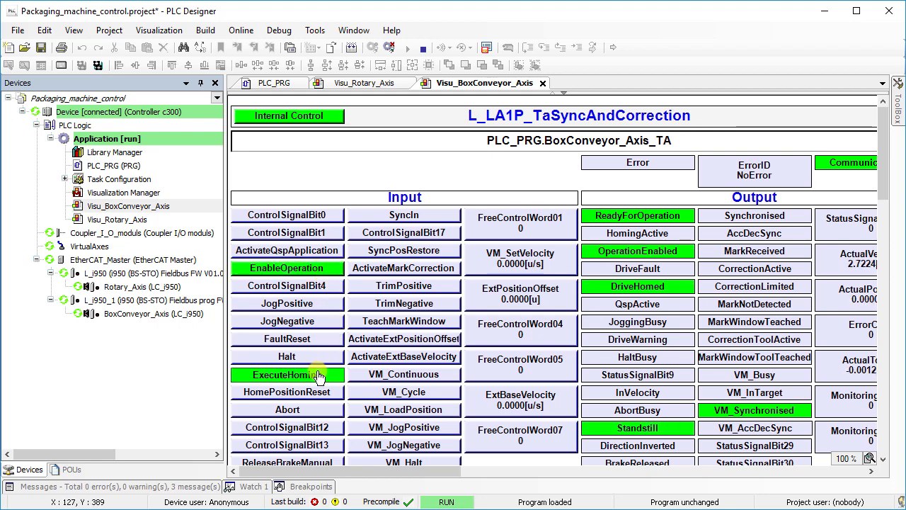
click(408, 216)
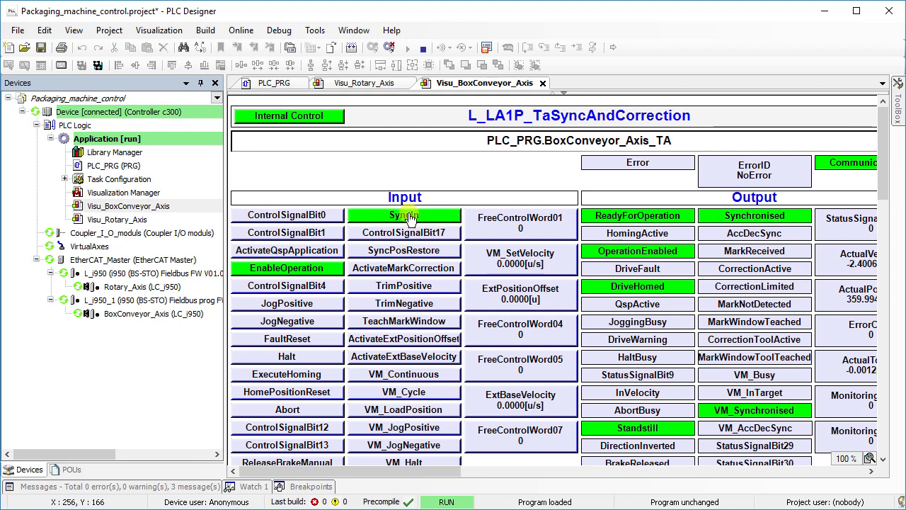
On the Rotary_Axis visualization, enable internal control and operation and execute homing.
click(359, 85)
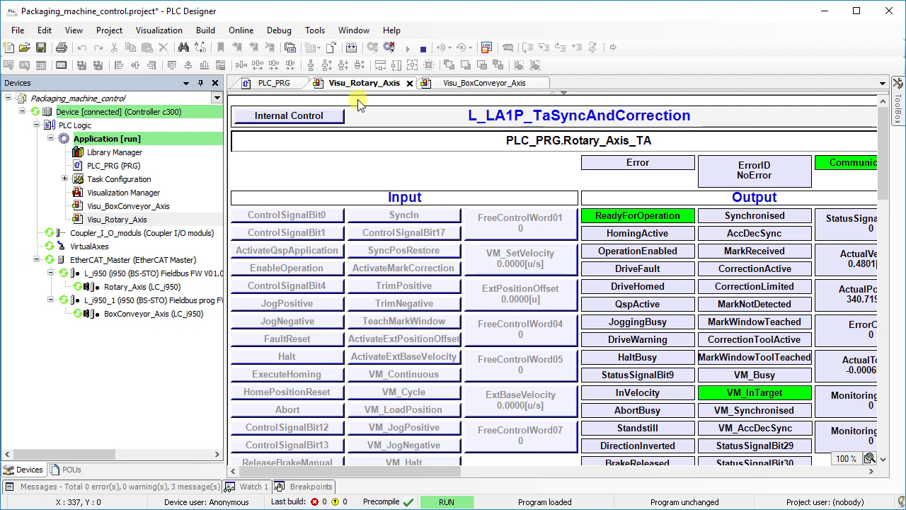
click(330, 117)
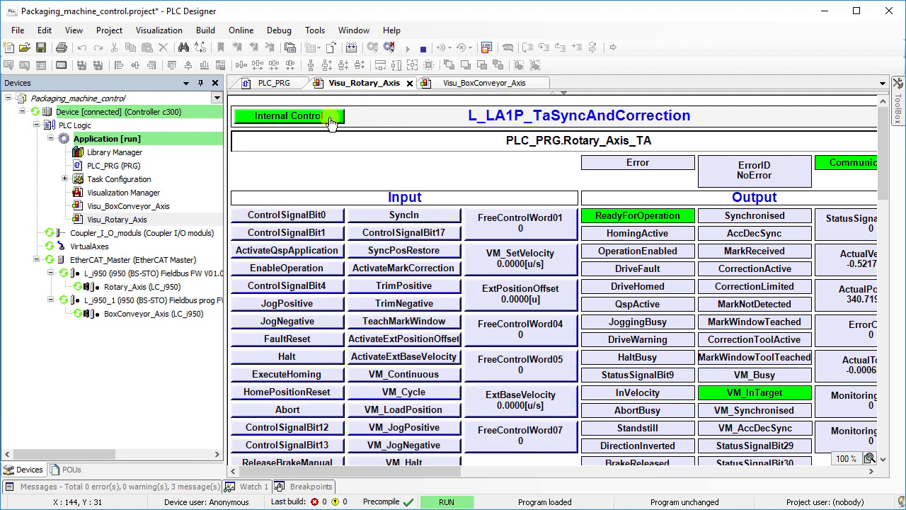
click(300, 267)
click(297, 375)
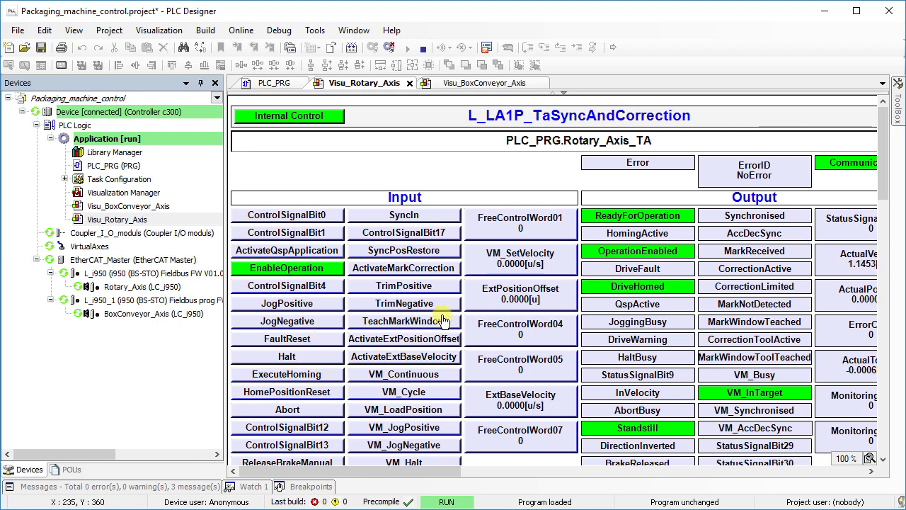
Set the Rotary_Axis VM_SetVelocity to 180 u/s.
click(496, 263)
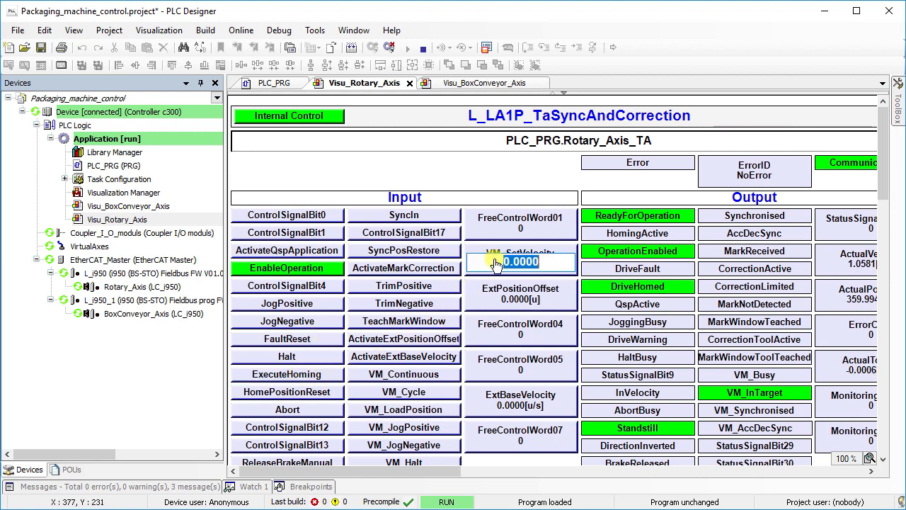
text(180)
key(Return)
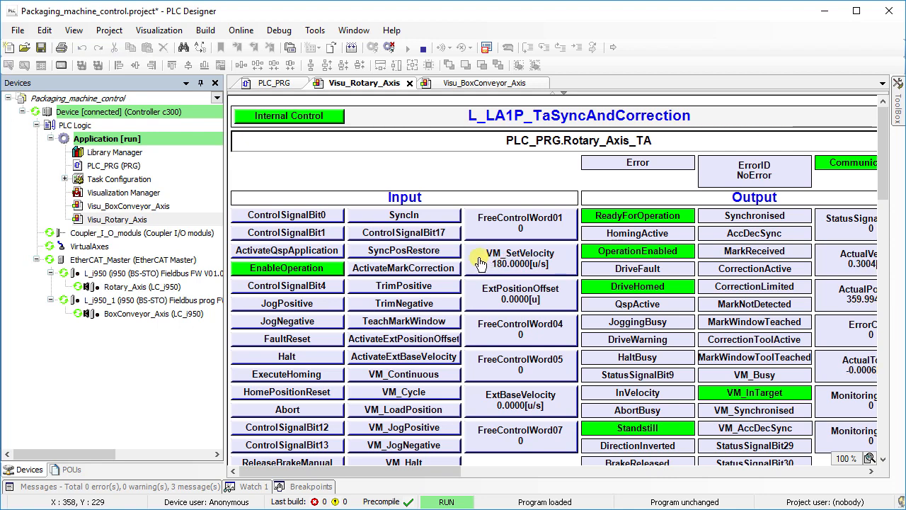
Activate SyncIn and VM_Continuous for Rotary_Axis to start the virtual master running.
click(373, 216)
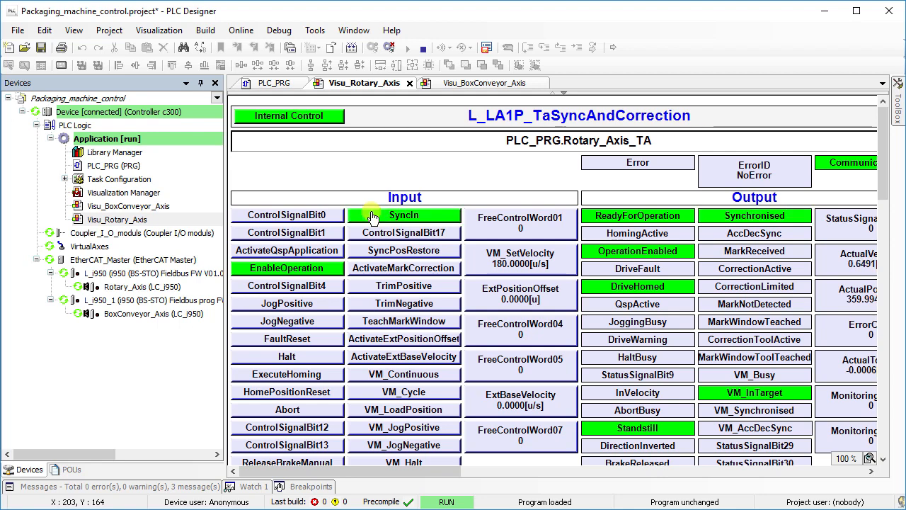
click(363, 375)
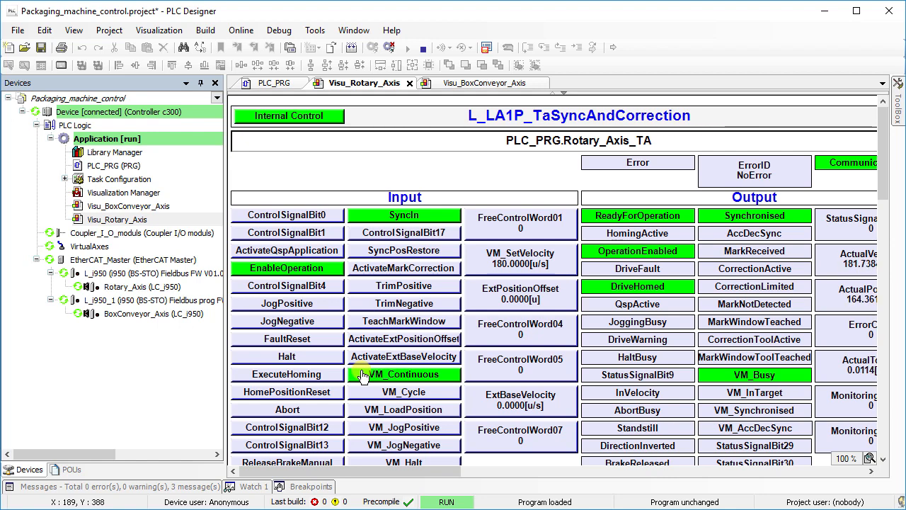
drag(414, 472, 465, 472)
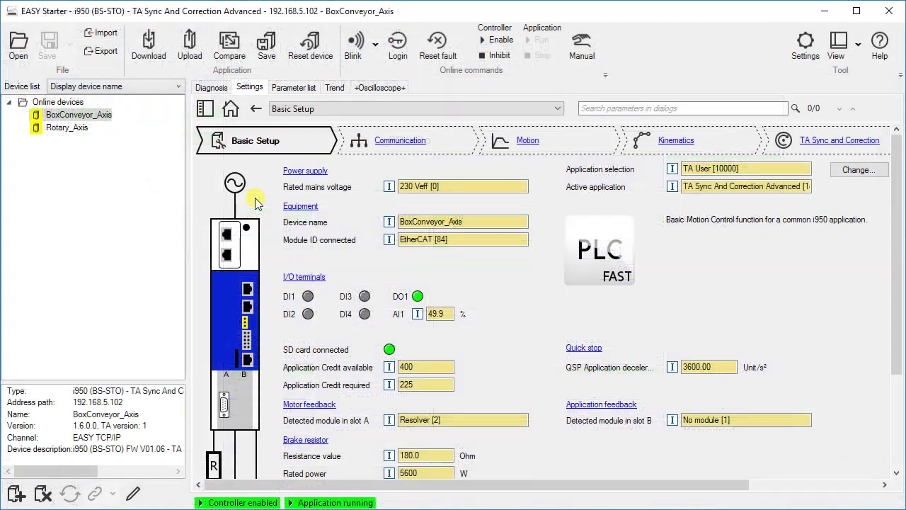
In EASY Starter, monitor both axes and compare the Systembus In and Out values of Rotary_Axis and BoxConveyor_Axis.
click(60, 103)
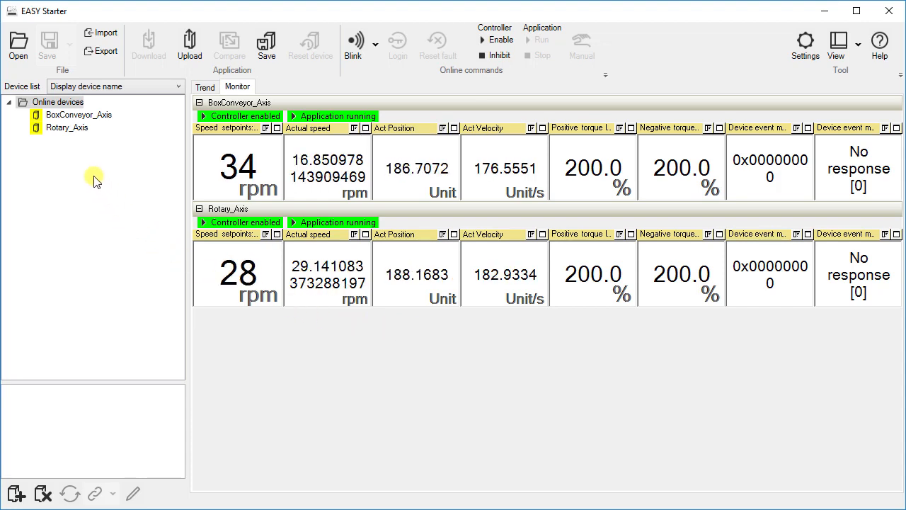
click(74, 132)
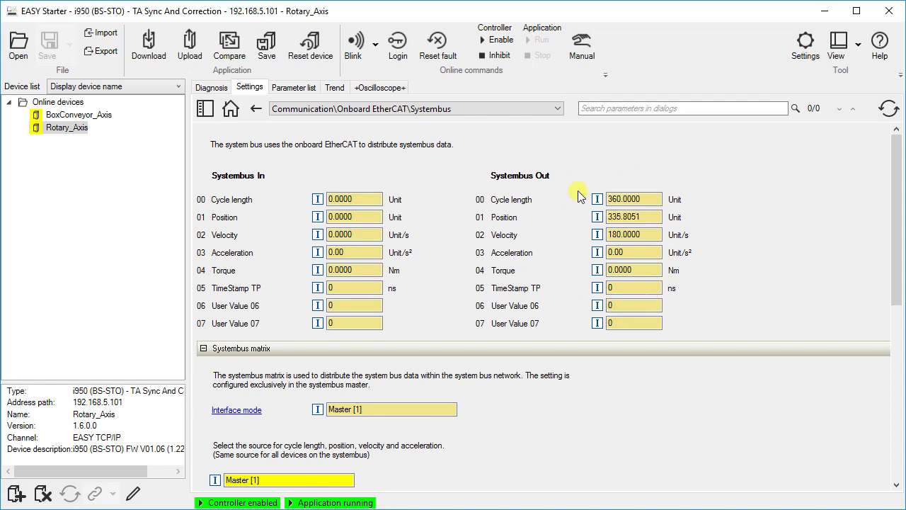
click(102, 114)
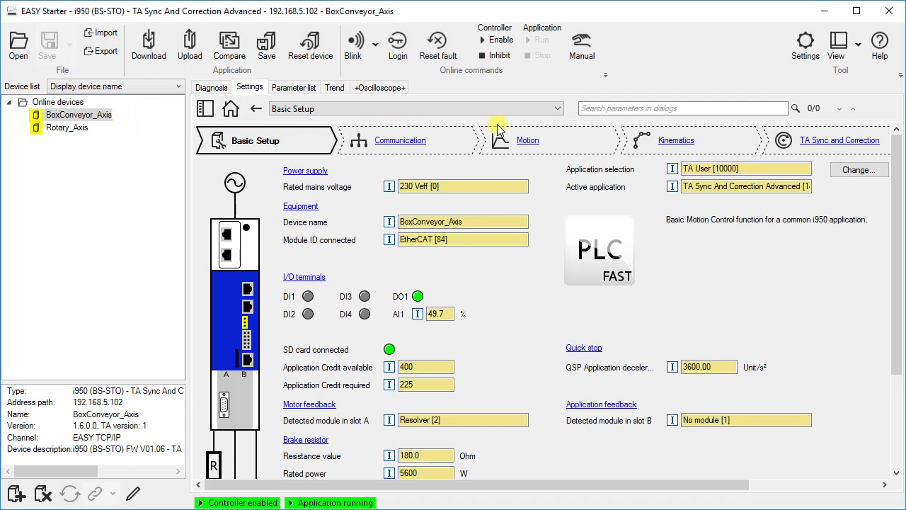
click(557, 108)
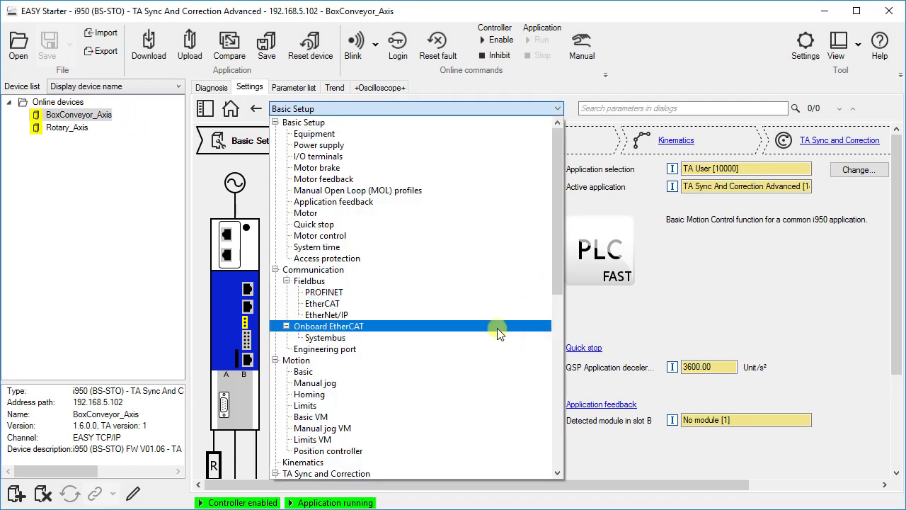
click(486, 338)
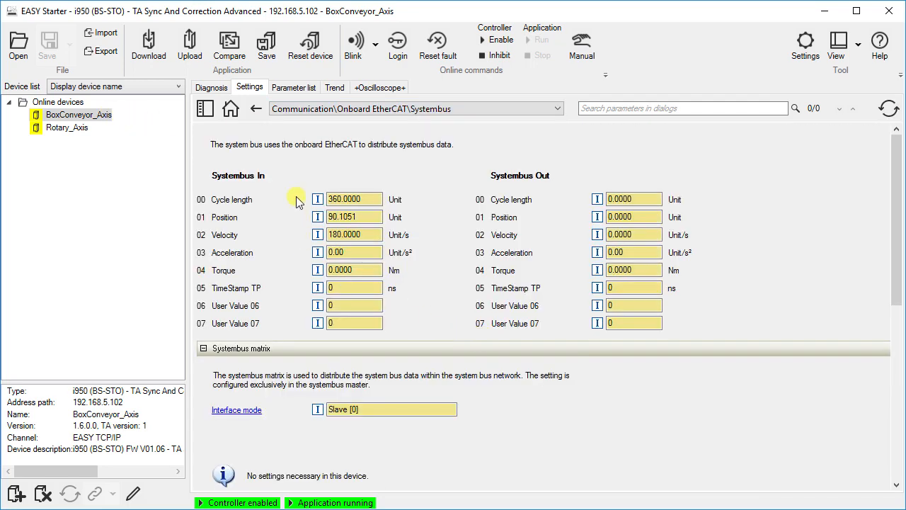